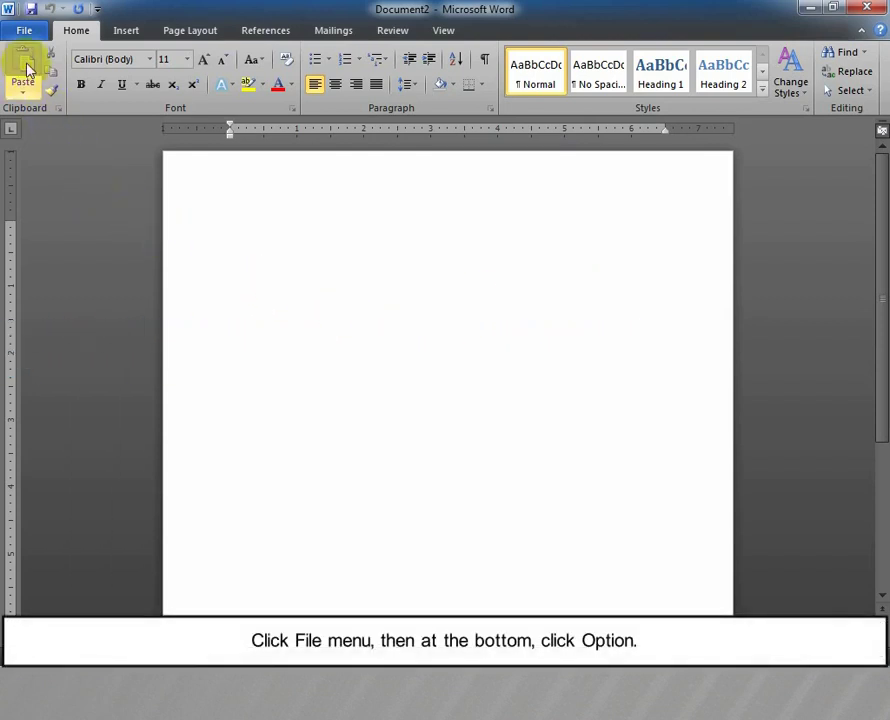
Open Word Options on the Advanced page to reach the overtype mode setting
left_click(25, 33)
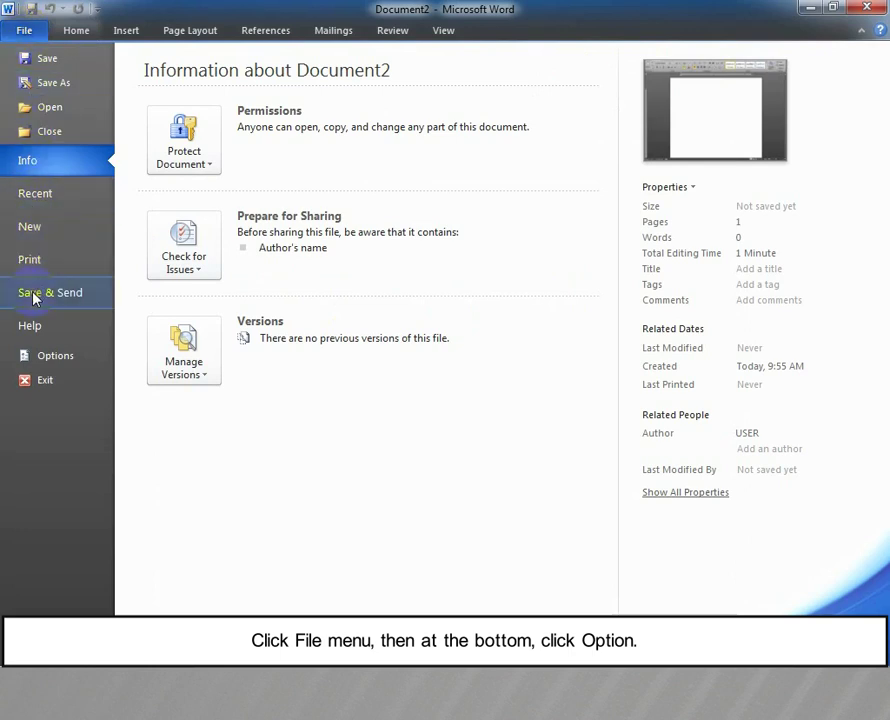
left_click(36, 356)
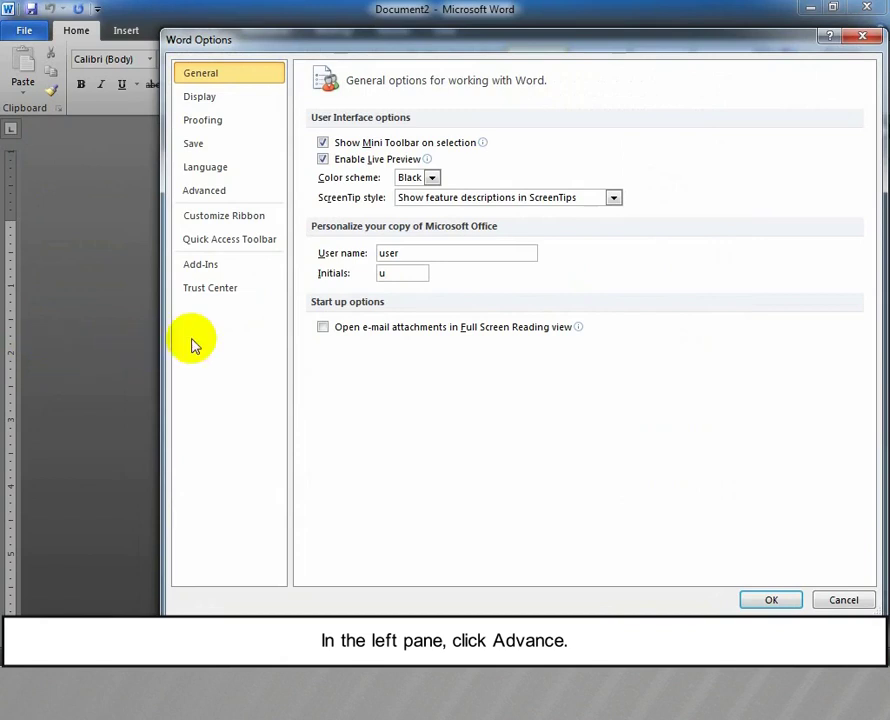
left_click(206, 199)
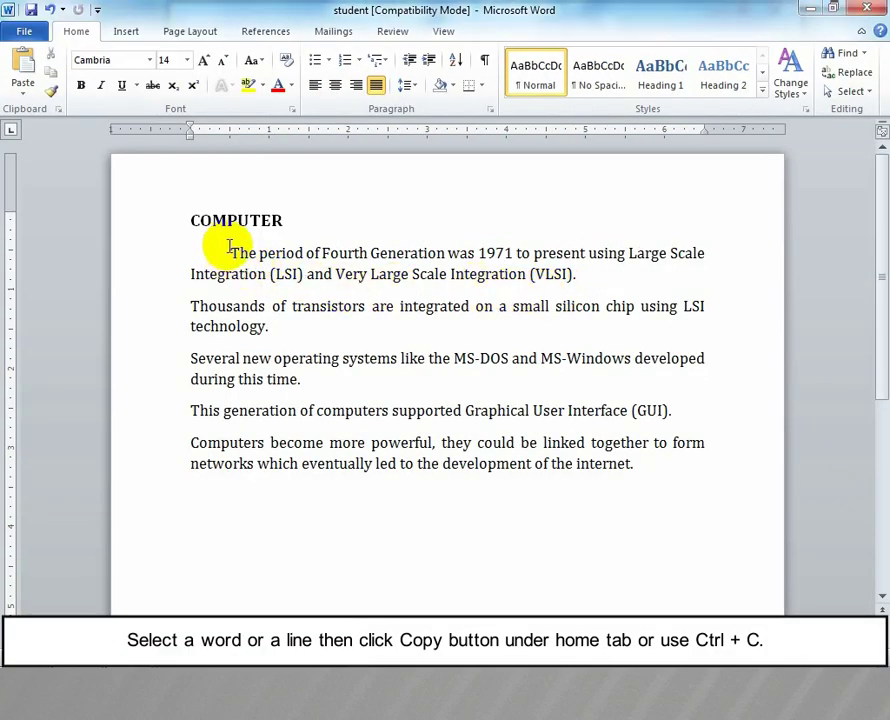
Select the Fourth Generation paragraph and copy it to the clipboard
left_click_drag(228, 246, 587, 278)
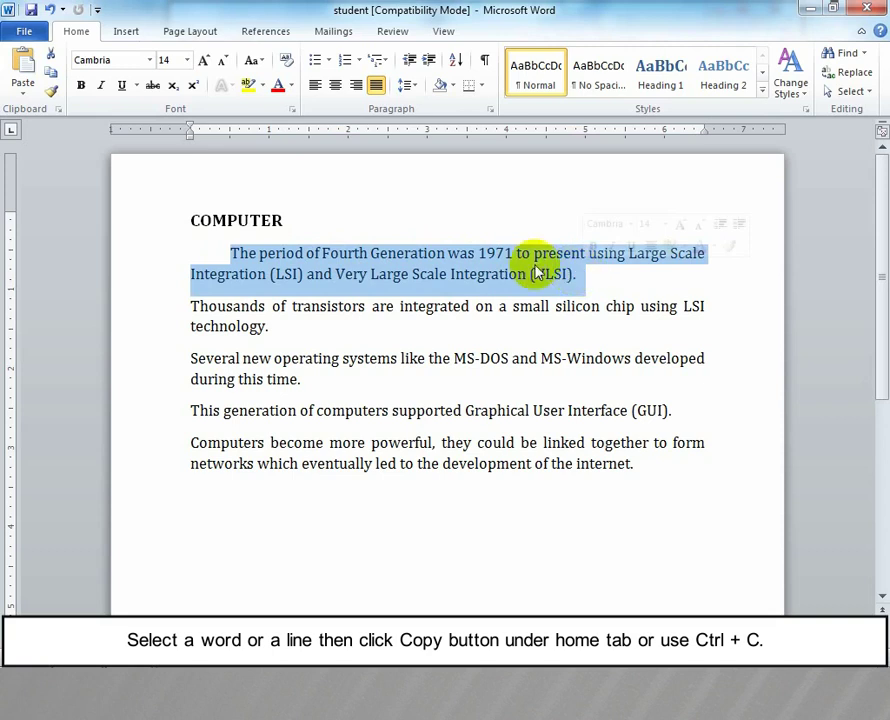
left_click(50, 72)
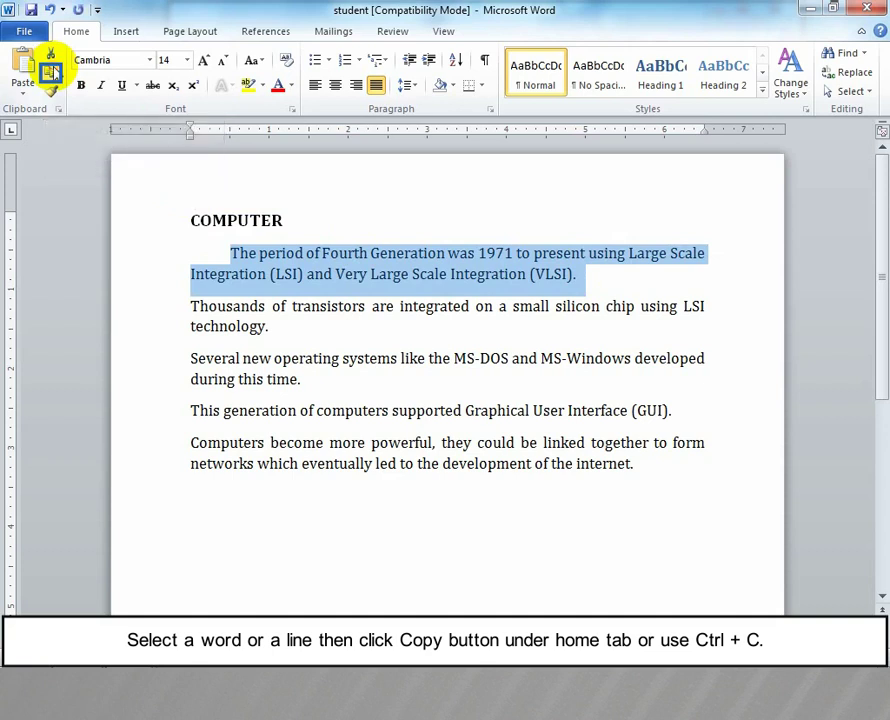
left_click(231, 252)
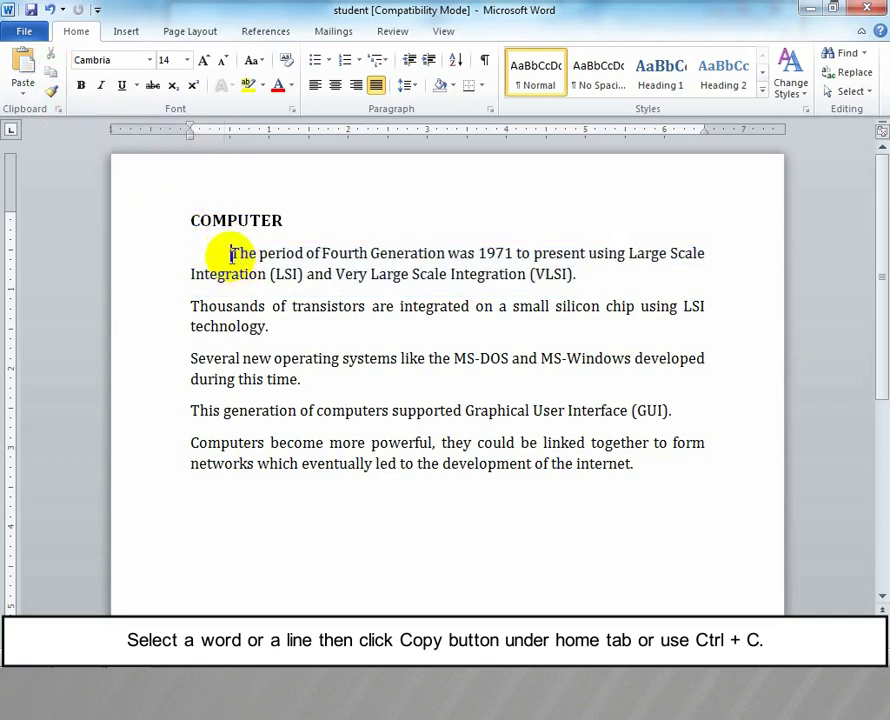
left_click_drag(228, 252, 592, 287)
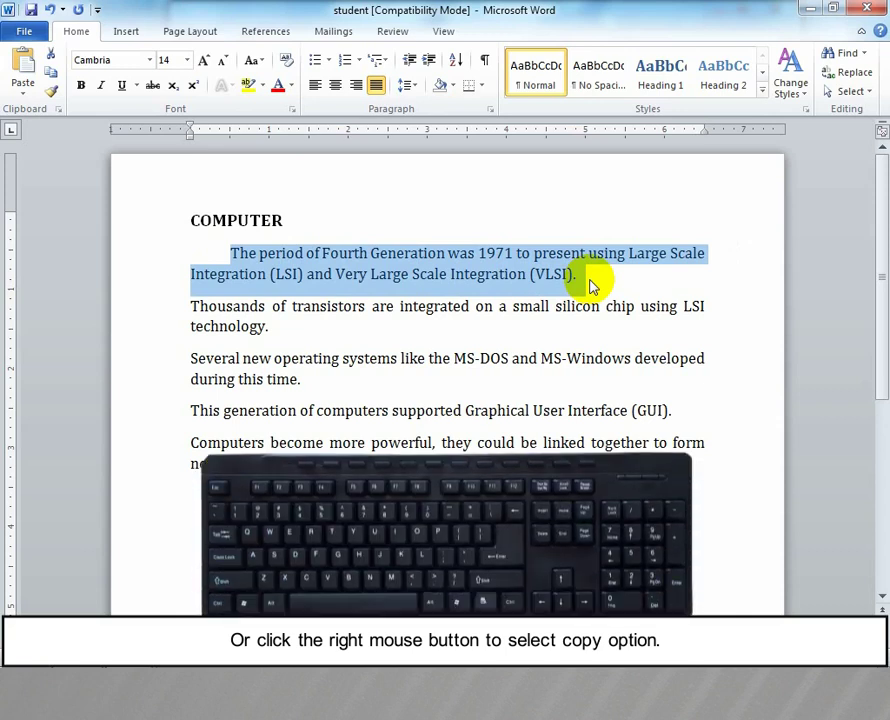
right_click(505, 272)
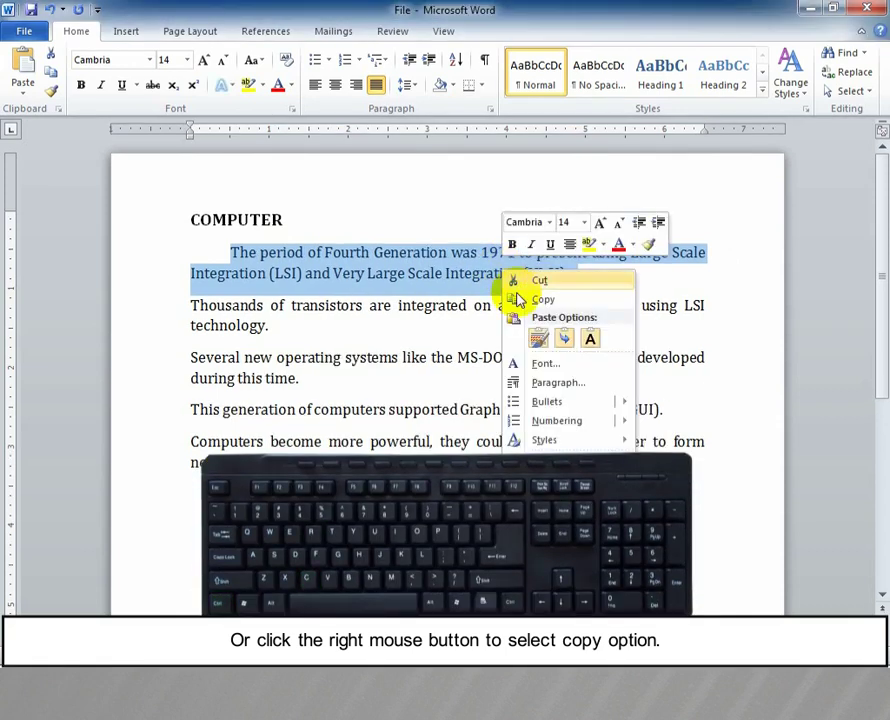
left_click(540, 299)
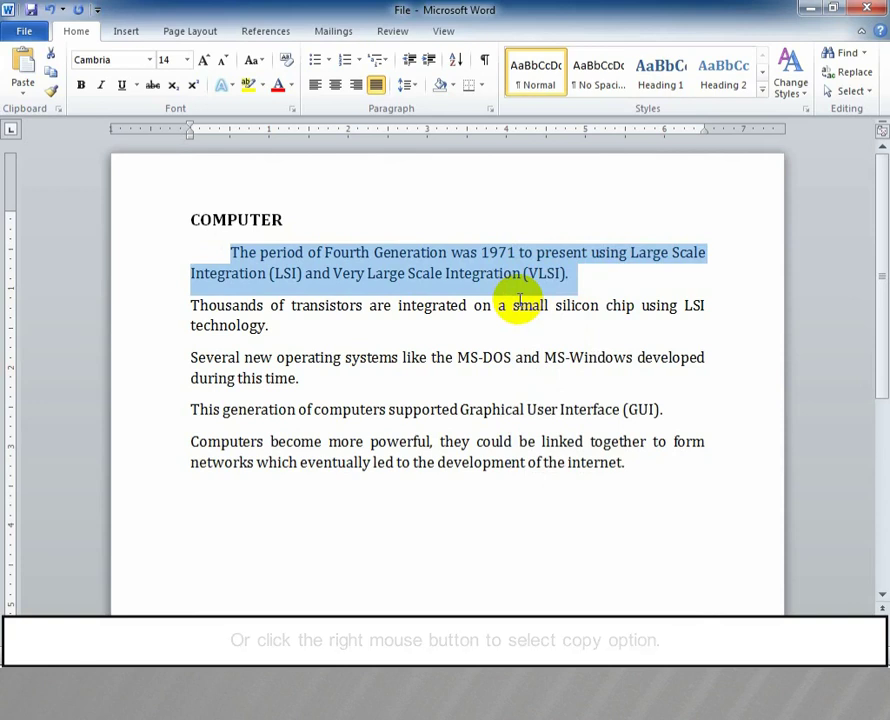
Paste the copied Fourth Generation paragraph below the last paragraph
left_click(190, 500)
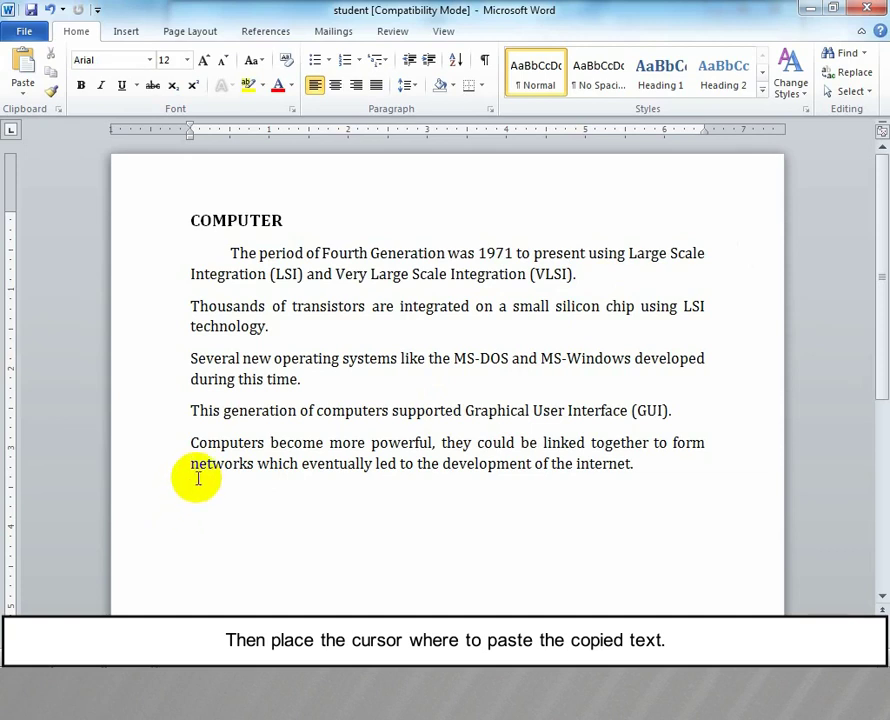
left_click(25, 60)
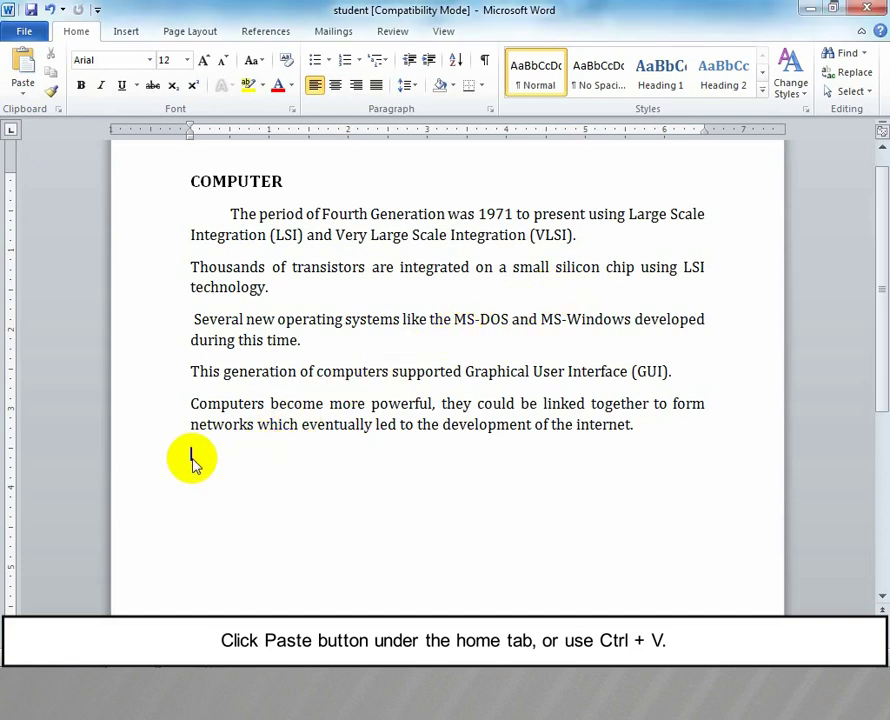
key("ctrl+v")
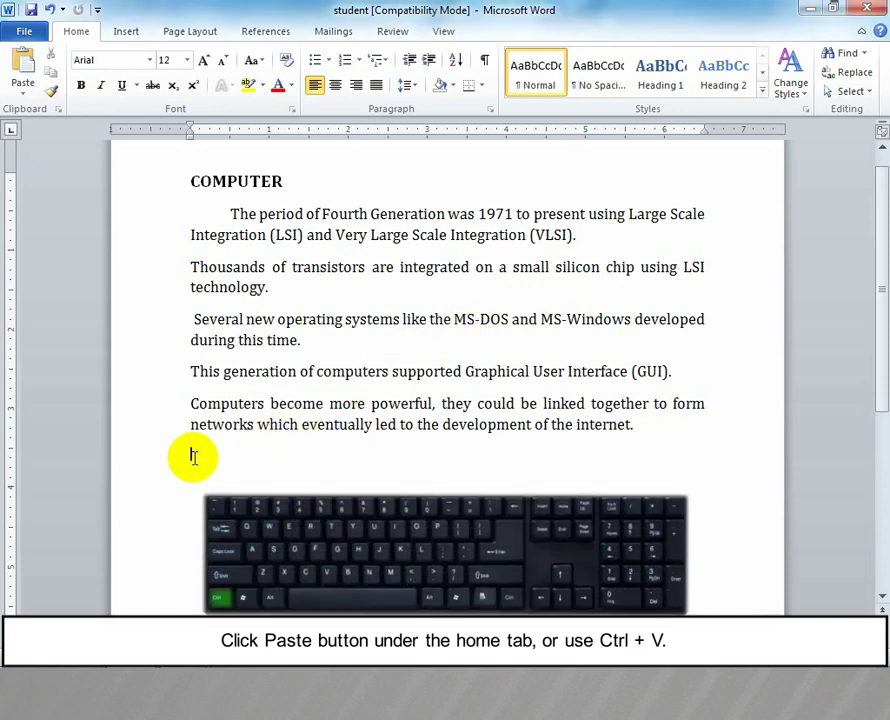
key("ctrl+v")
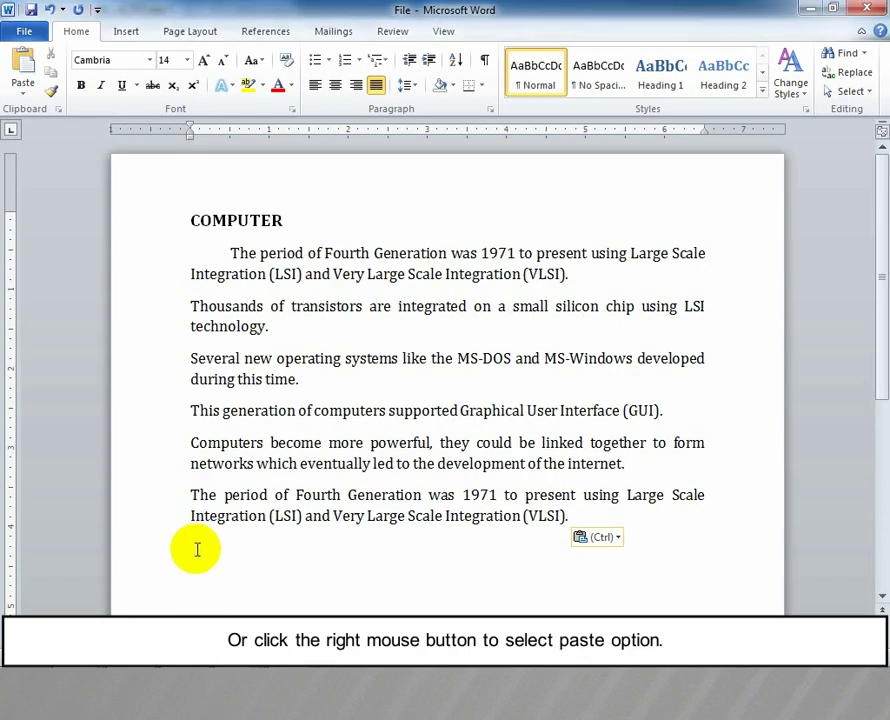
Paste another copy beneath it using Keep Source Formatting
left_click(196, 549)
right_click(195, 547)
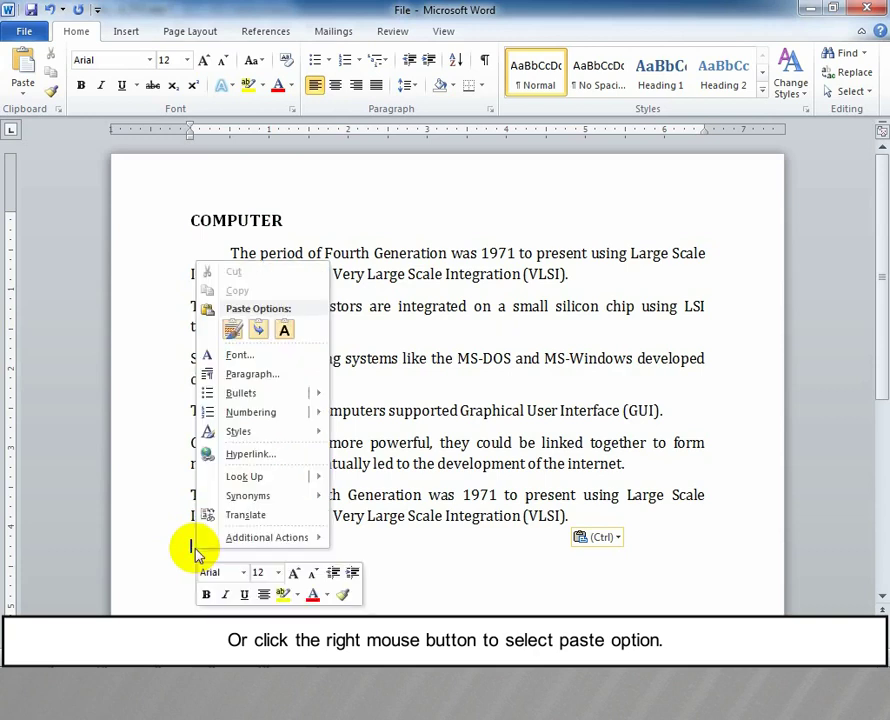
left_click(232, 330)
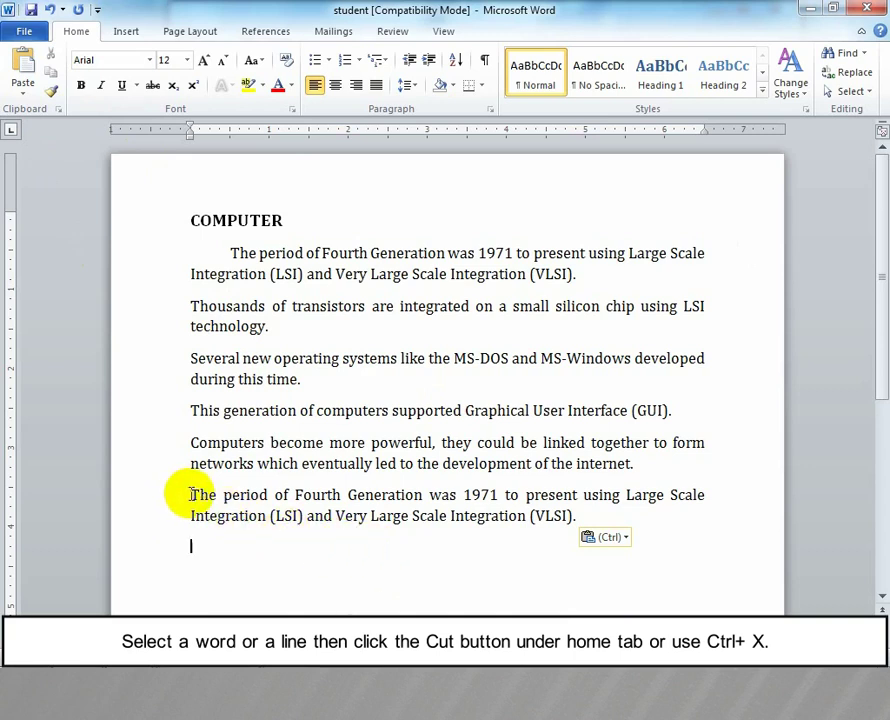
Cut the duplicate Fourth Generation paragraph, the internet paragraph and the GUI sentence
left_click_drag(191, 494, 577, 518)
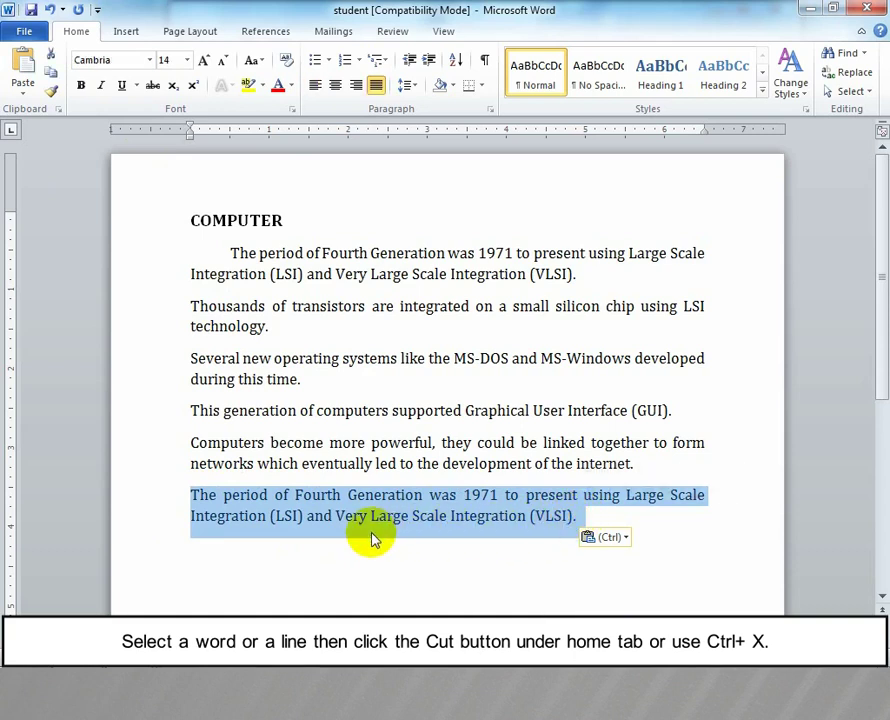
left_click(51, 57)
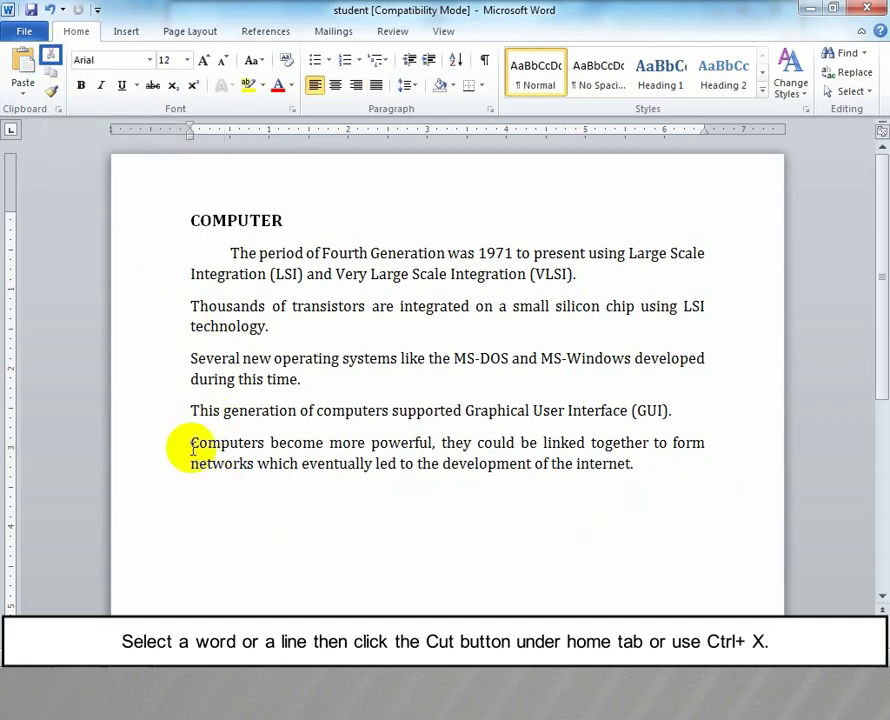
left_click_drag(190, 440, 645, 477)
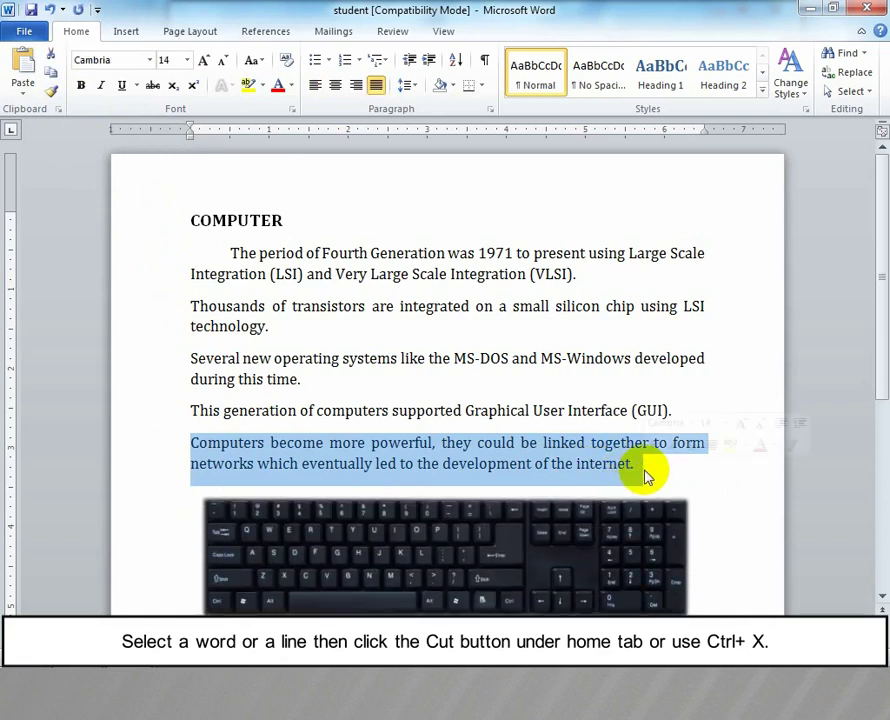
key("ctrl+x")
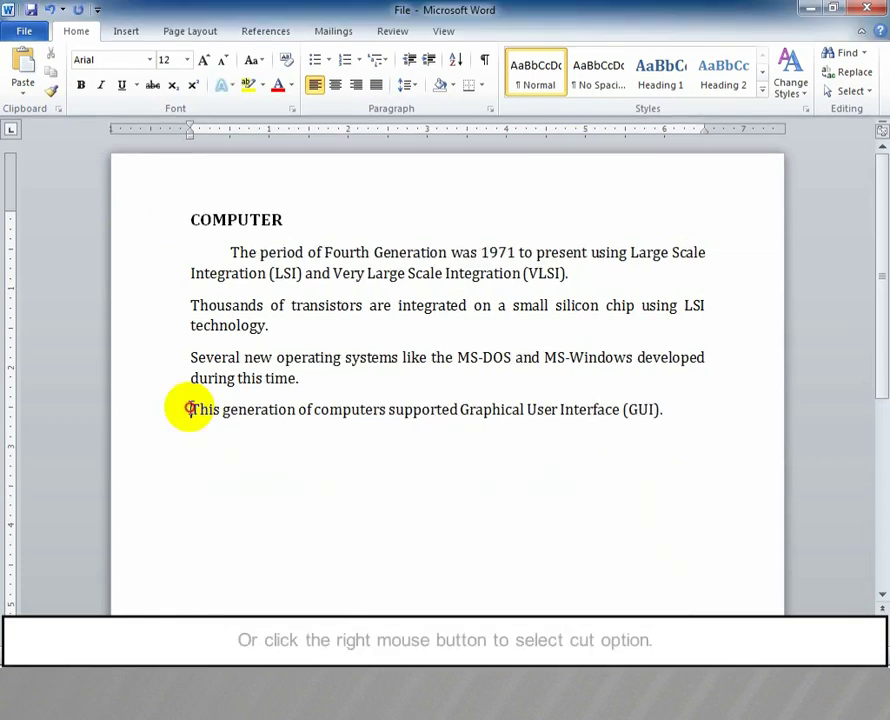
left_click_drag(189, 409, 655, 418)
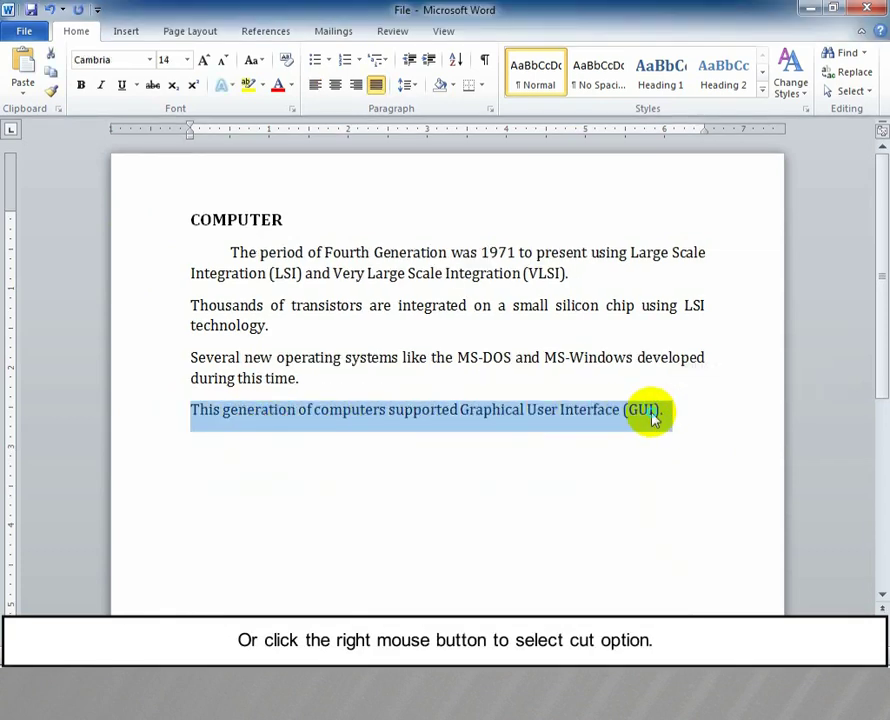
right_click(652, 418)
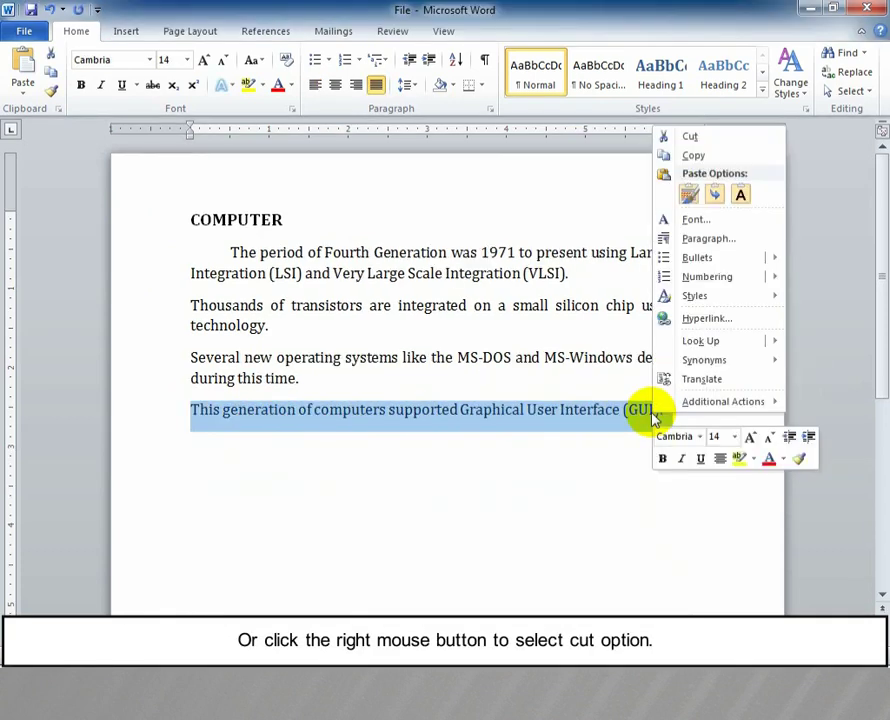
left_click(685, 138)
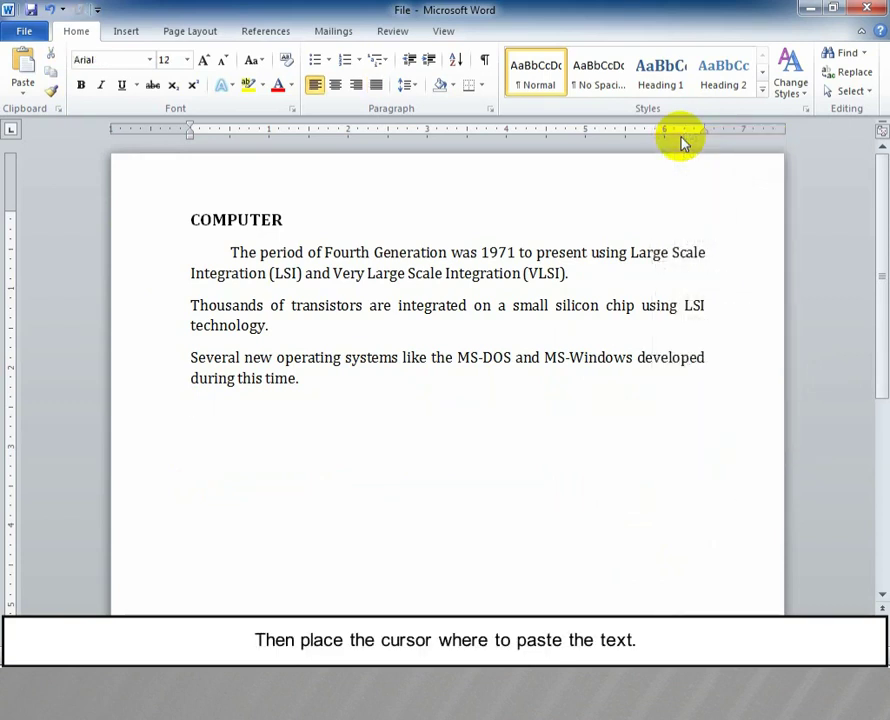
Paste the cut GUI sentence back below the operating systems paragraph
left_click(191, 410)
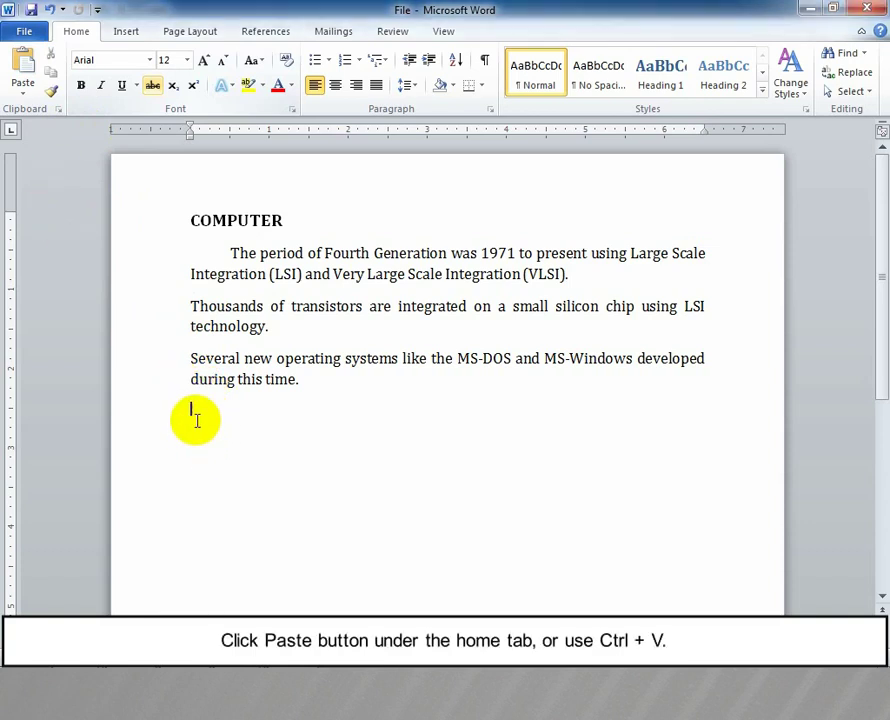
left_click(30, 78)
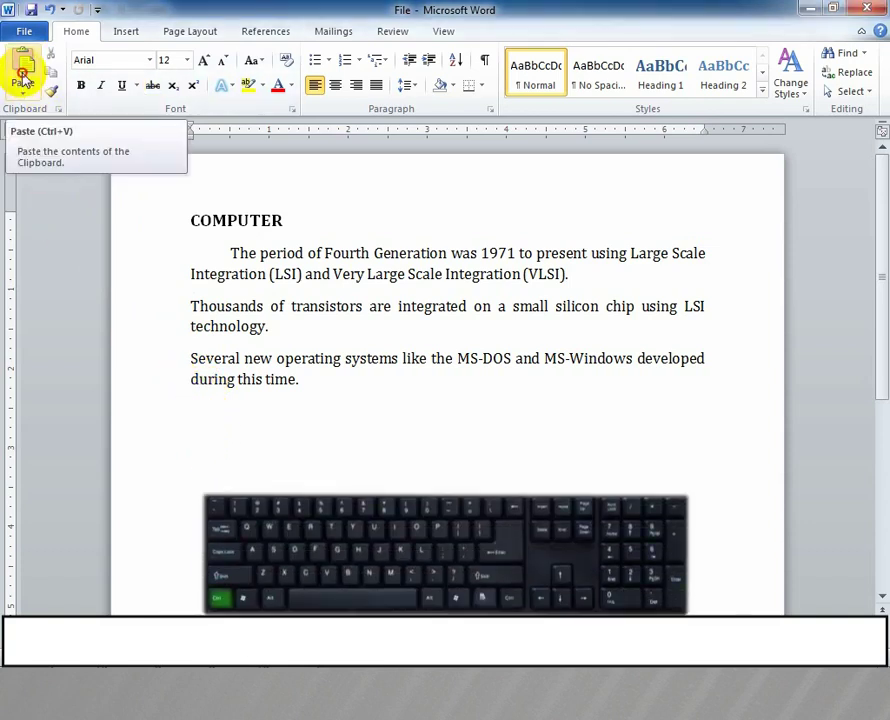
key("ctrl+v")
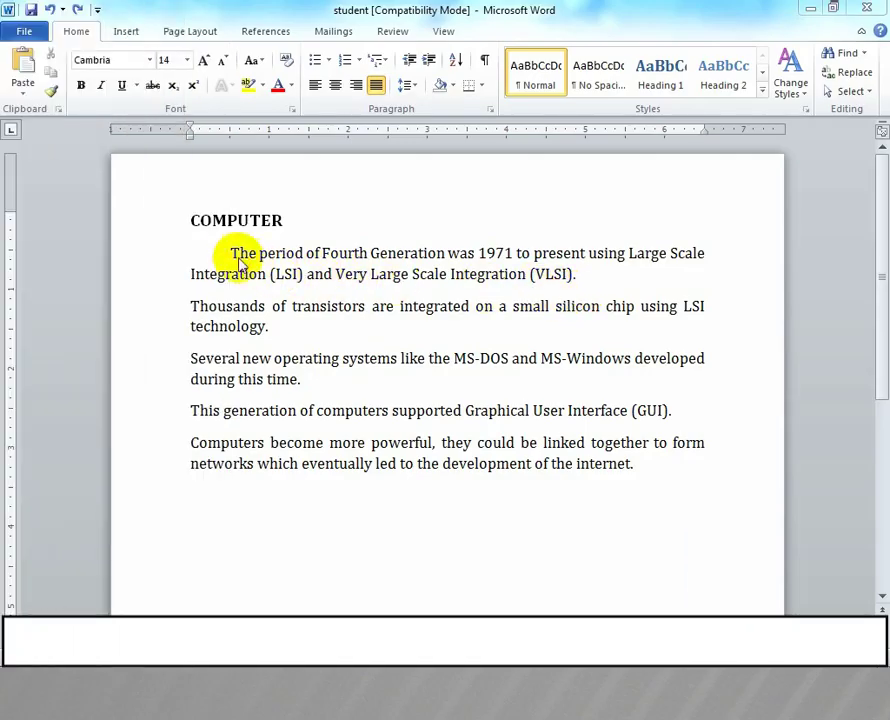
Drag the Fourth Generation sentence to just after 'technology.' in the transistors paragraph
left_click_drag(229, 253, 575, 272)
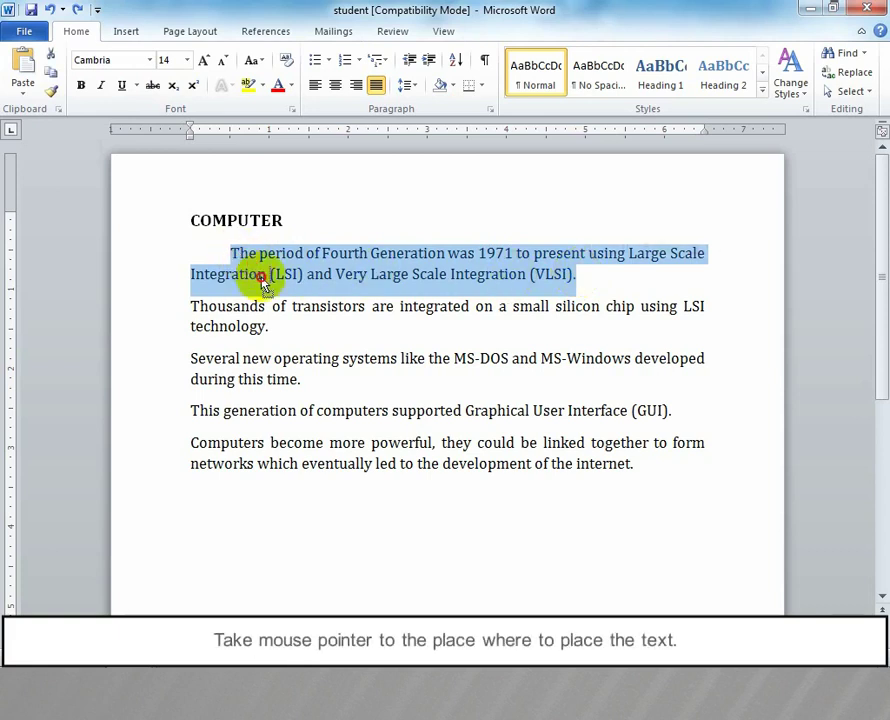
left_click_drag(263, 283, 281, 333)
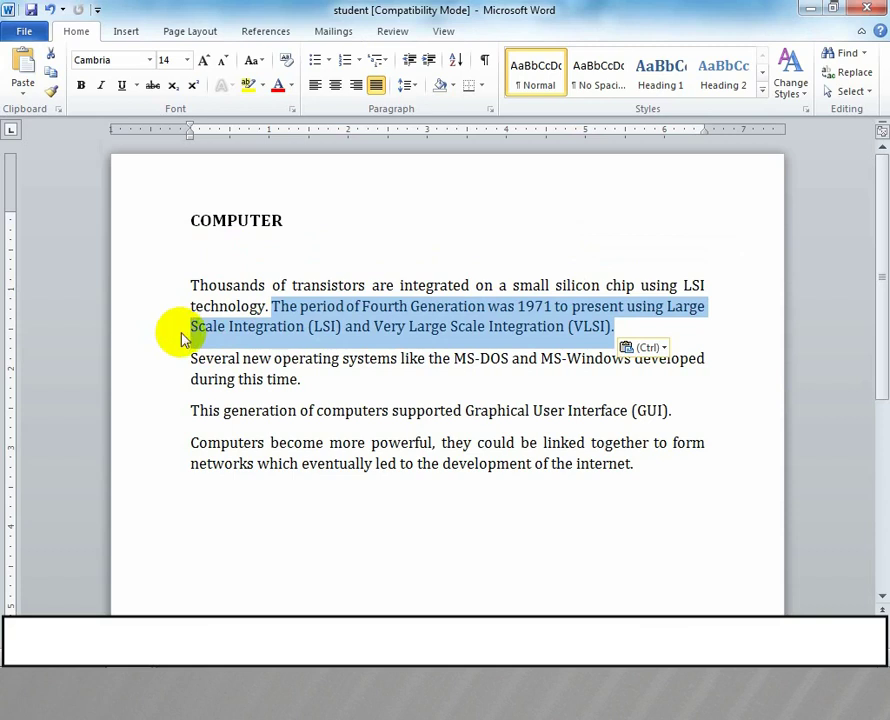
left_click(183, 333)
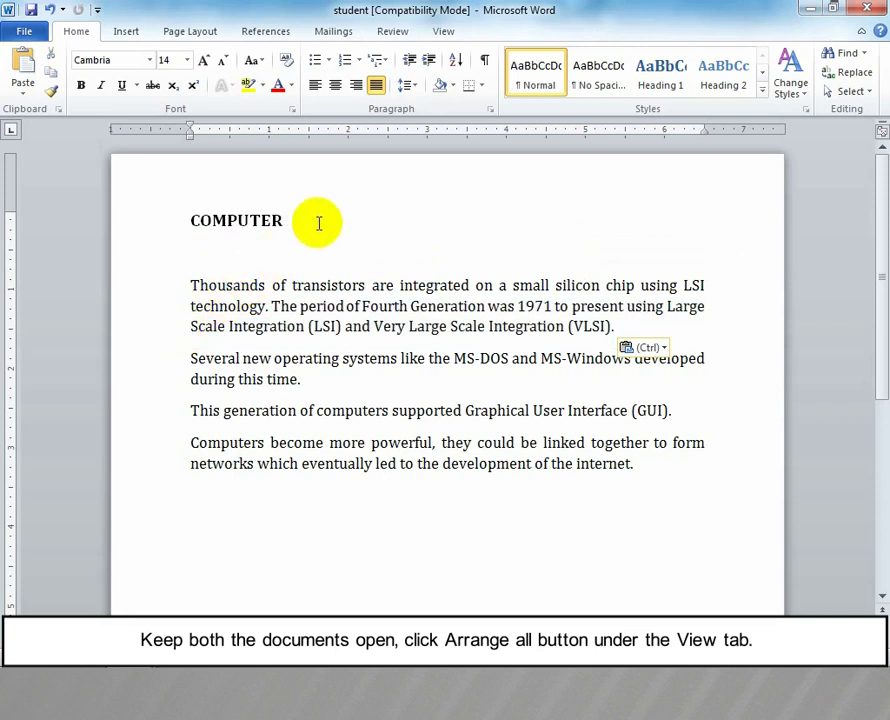
Show both open documents together with Arrange All
left_click(443, 32)
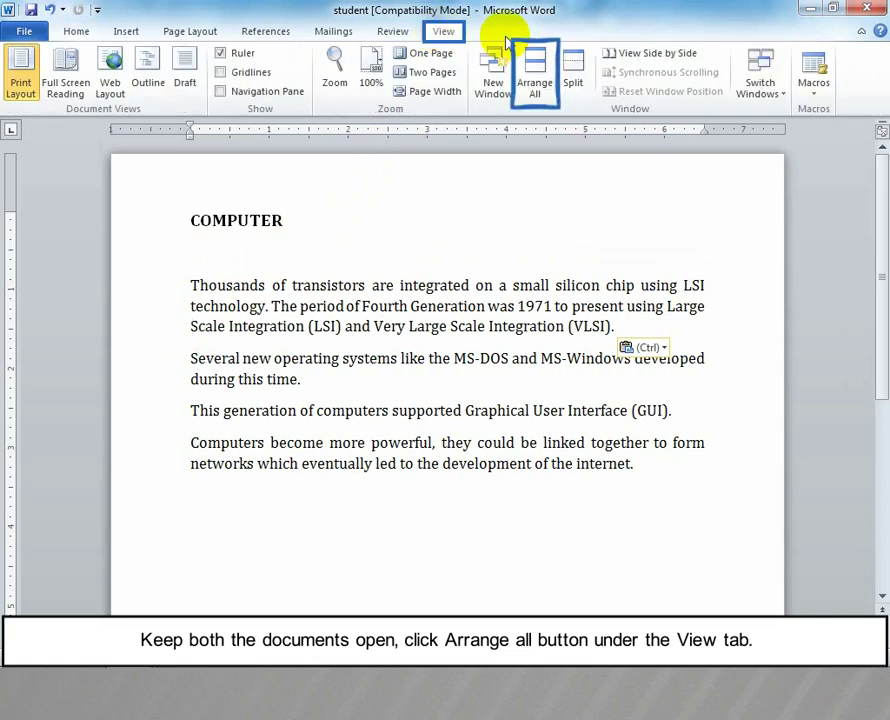
left_click(537, 76)
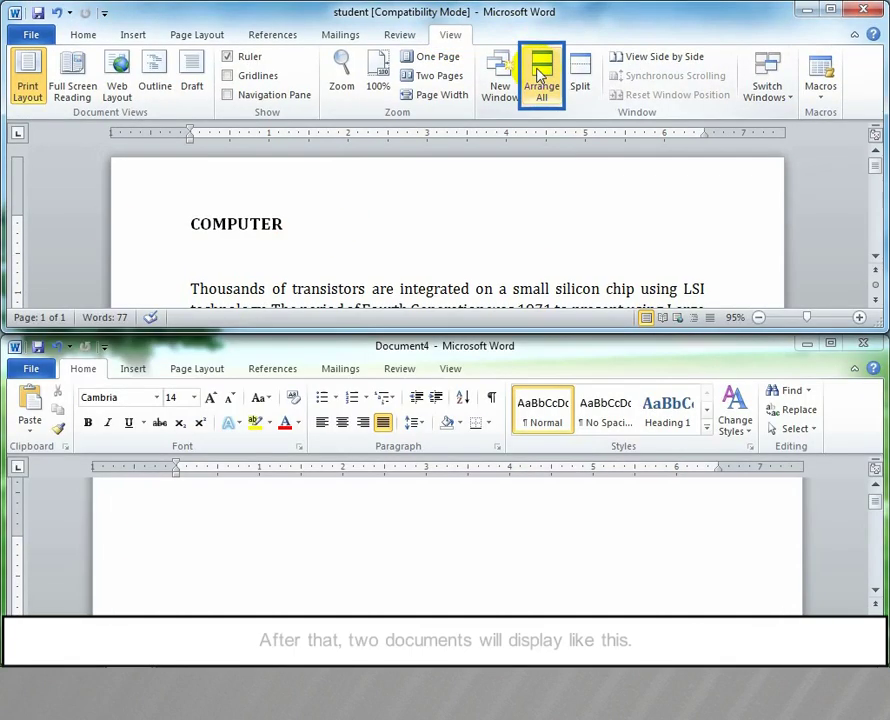
scroll(455, 240, "down", 1)
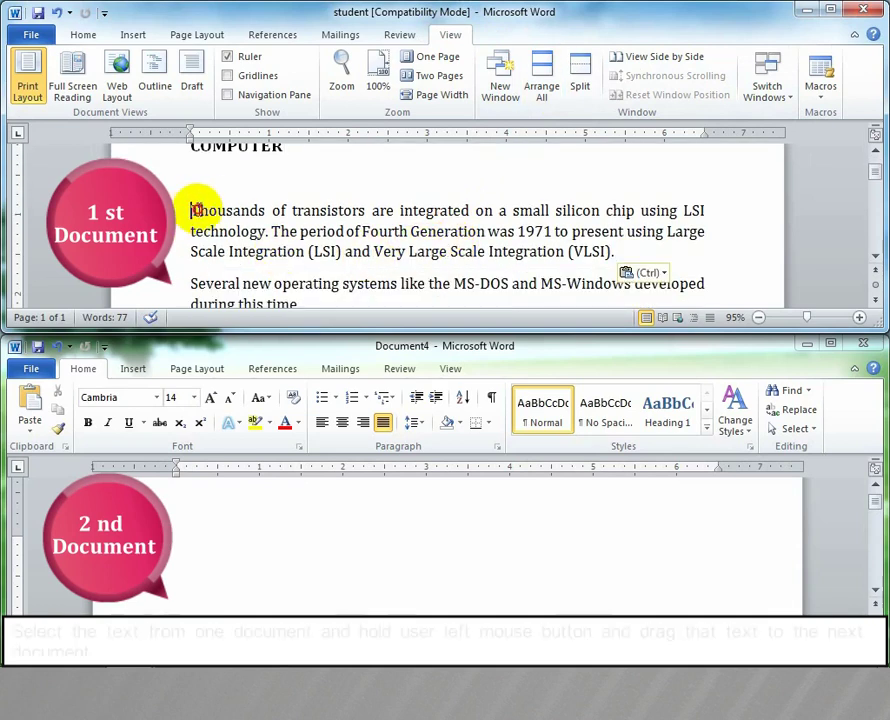
Drag the Thousands paragraph into the blank Document4 window
left_click_drag(193, 210, 616, 252)
left_click_drag(197, 217, 200, 520)
left_click(201, 516)
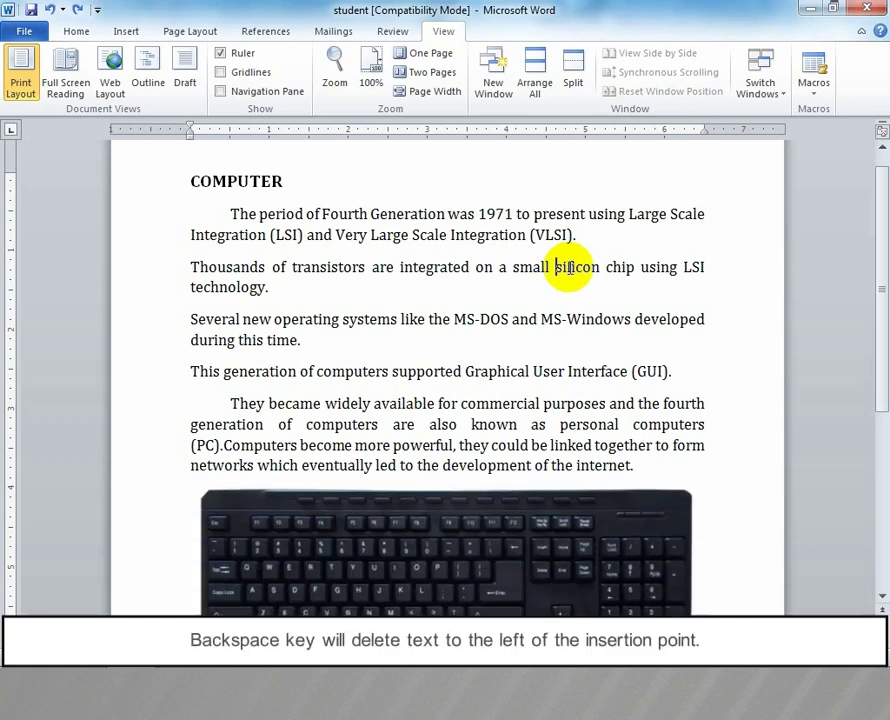
Trim the transistors sentence to end at 'on a small', deleting 'silicon chip using LSI technology.'
key("BackSpace")
key("BackSpace")
key("BackSpace")
key("BackSpace")
key("BackSpace")
key("BackSpace")
key("ctrl+z")
key("ctrl+BackSpace")
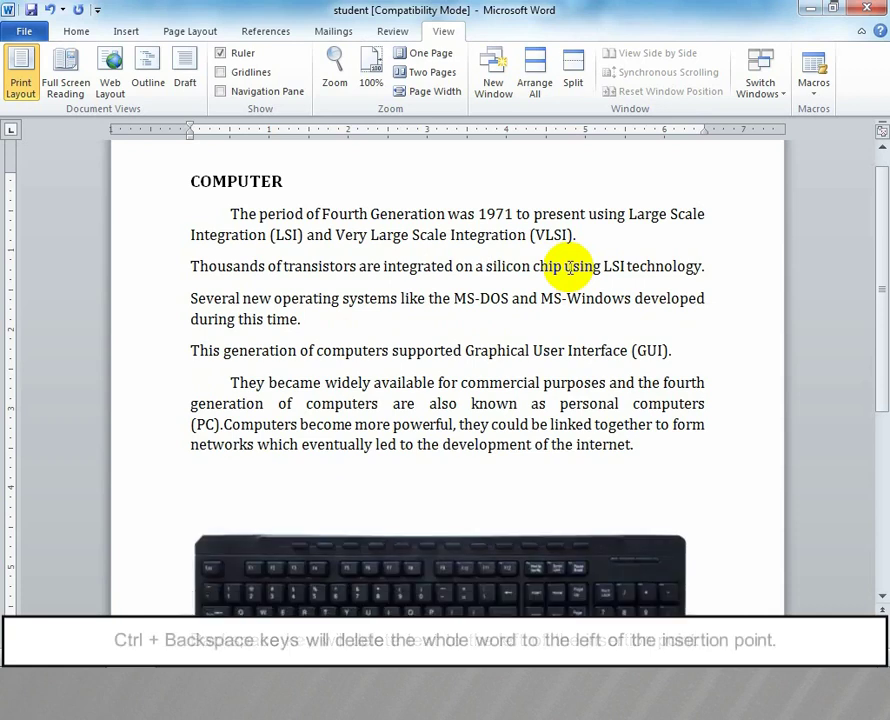
key("ctrl+BackSpace")
key("ctrl+BackSpace")
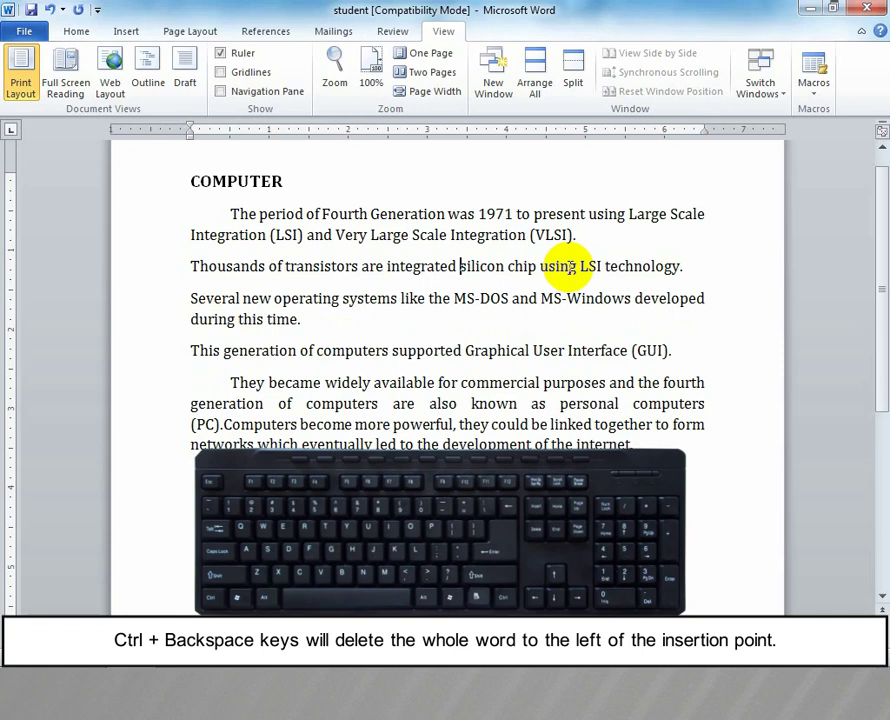
key("ctrl+z")
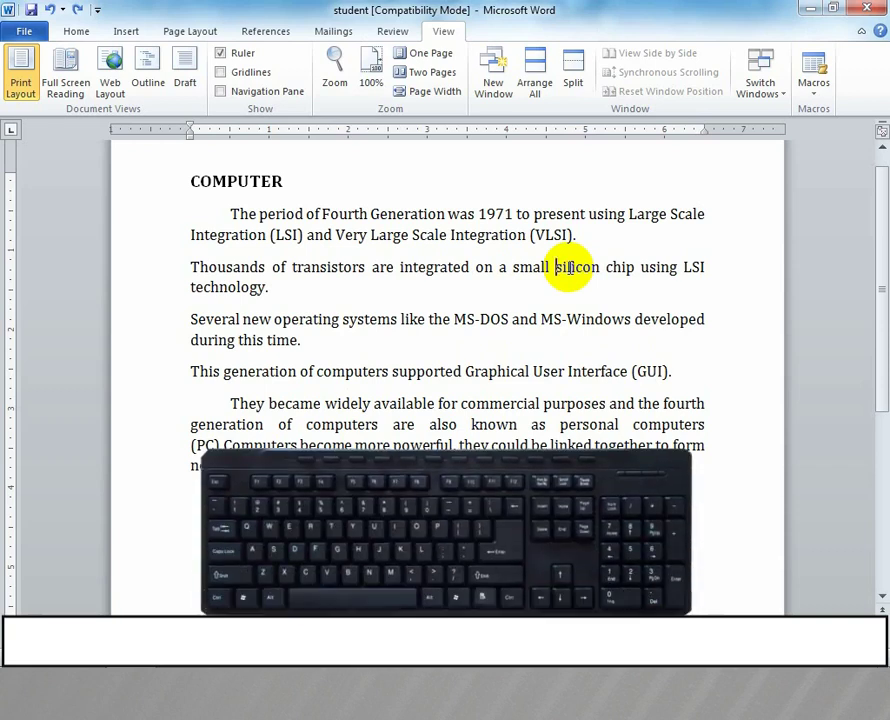
key("Delete")
key("Delete")
key("Delete")
key("Delete")
key("Delete")
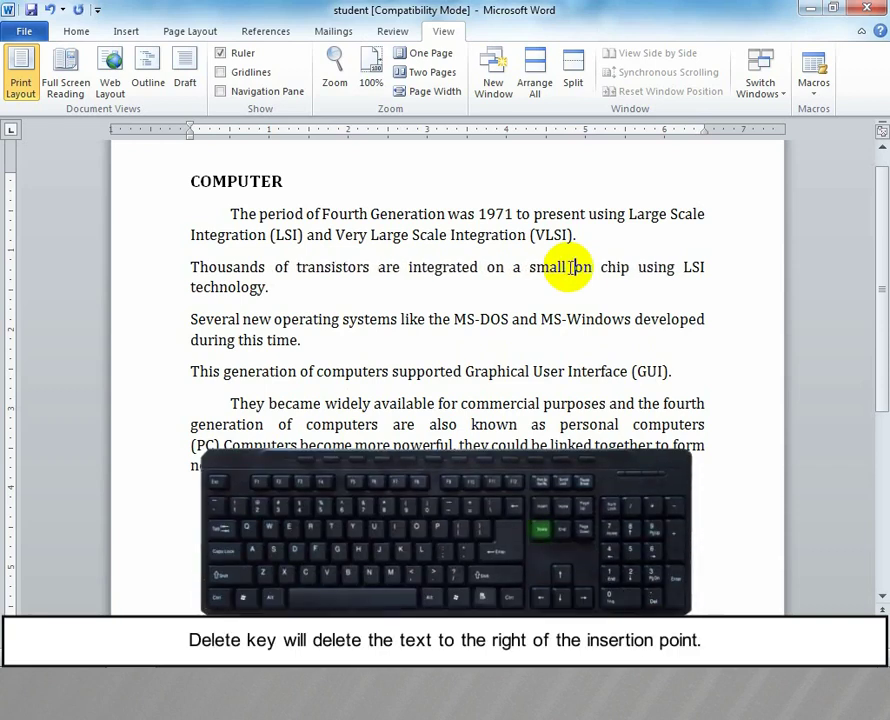
key("Delete")
key("Delete")
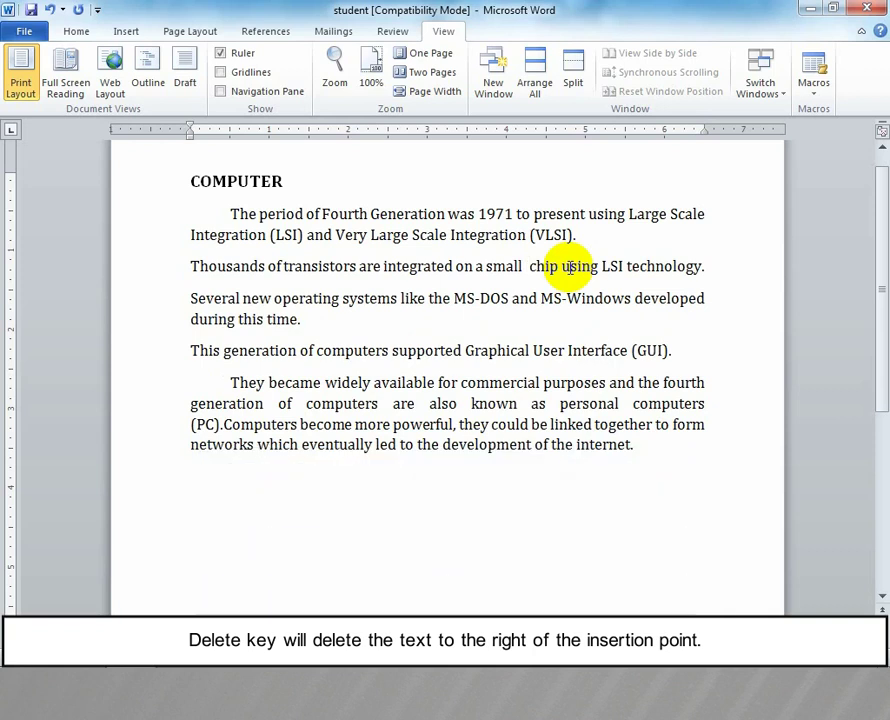
key("ctrl+Delete")
key("ctrl+Delete")
key("ctrl+Delete")
key("ctrl+Delete")
key("ctrl+Delete")
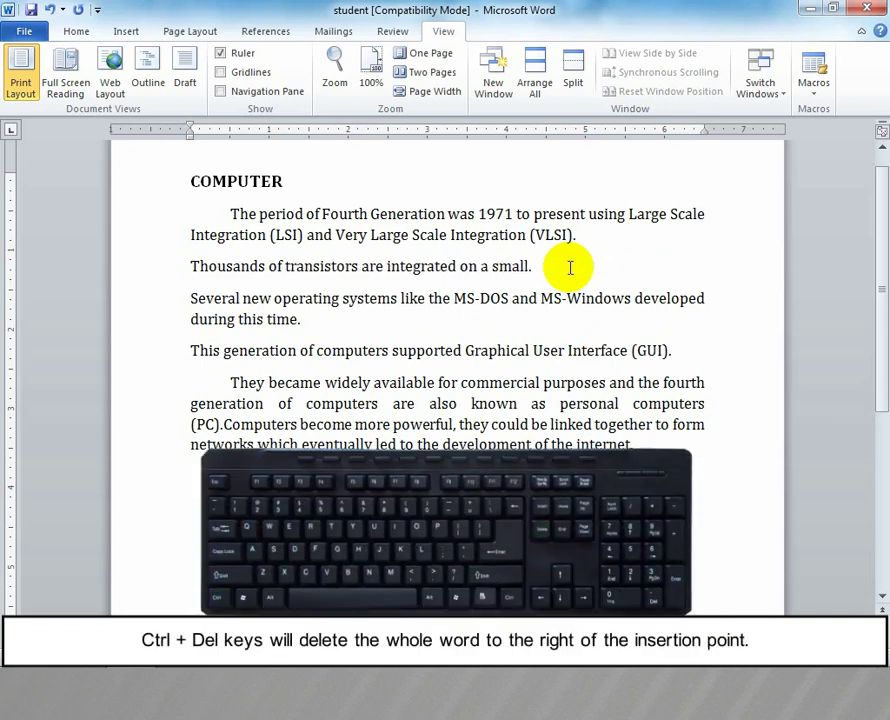
key("ctrl+Delete")
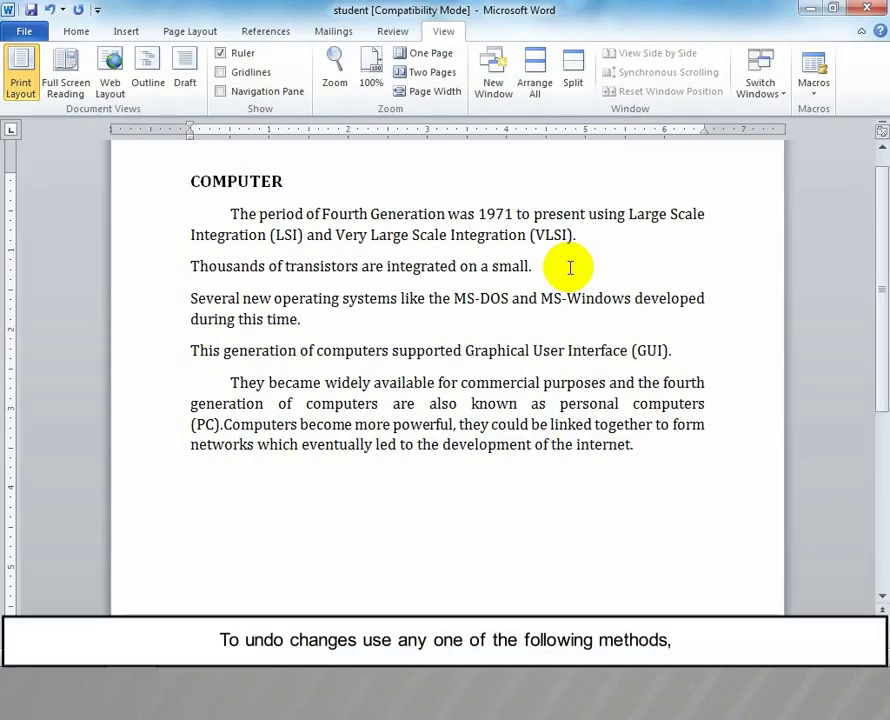
Undo the transistors deletions, then delete 'This generation of computers' and undo via the toolbar
key("ctrl+z")
key("ctrl+z")
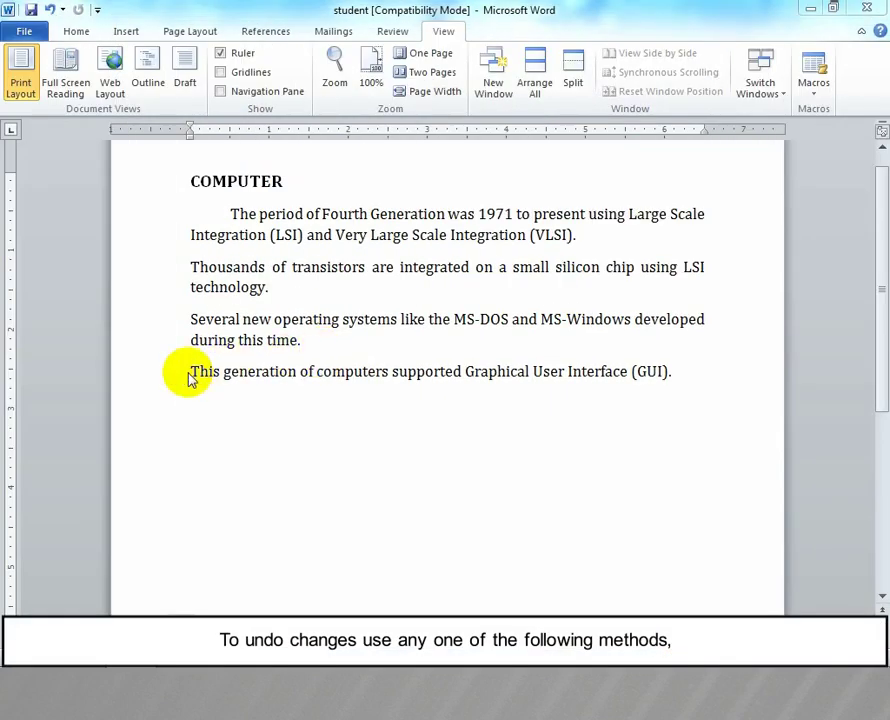
left_click(192, 372)
left_click_drag(200, 372, 389, 366)
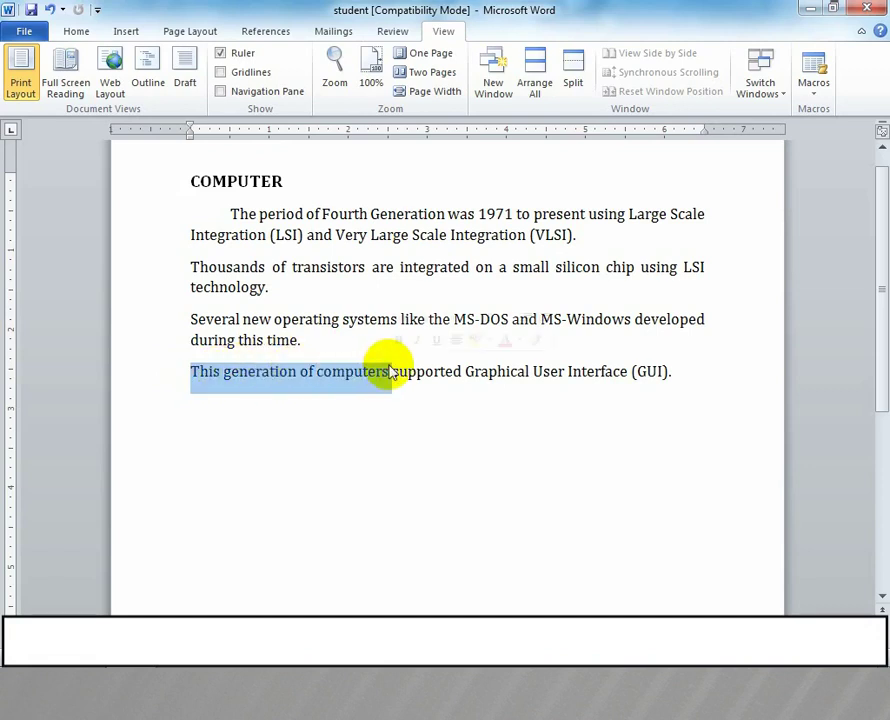
key("Delete")
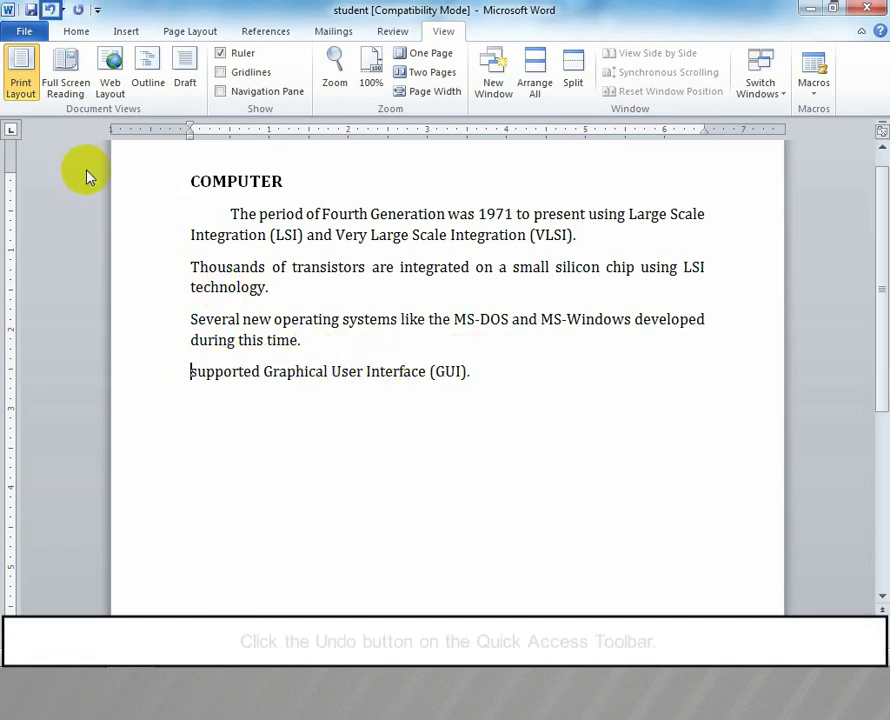
left_click(51, 10)
Delete 'This generation of computers' again and restore it with Ctrl+Z
left_click(397, 386)
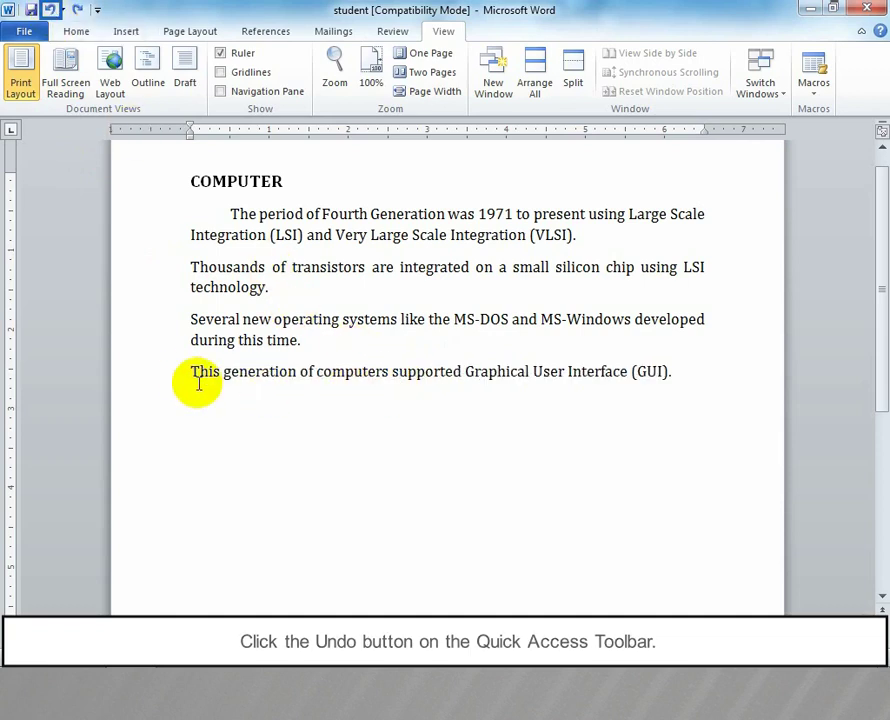
left_click_drag(188, 372, 373, 373)
key("Delete")
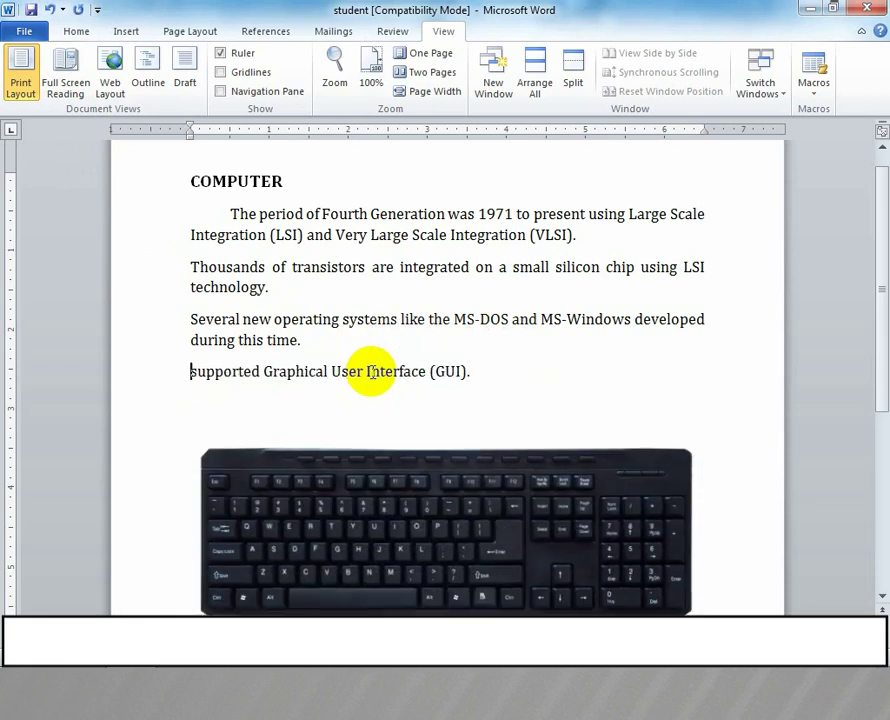
key("ctrl+z")
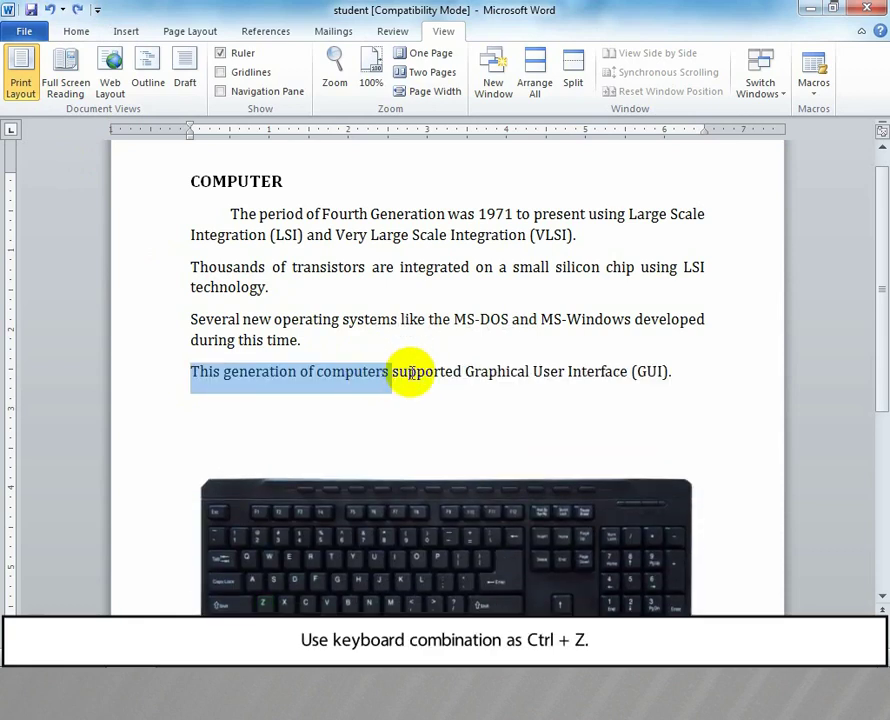
left_click(416, 374)
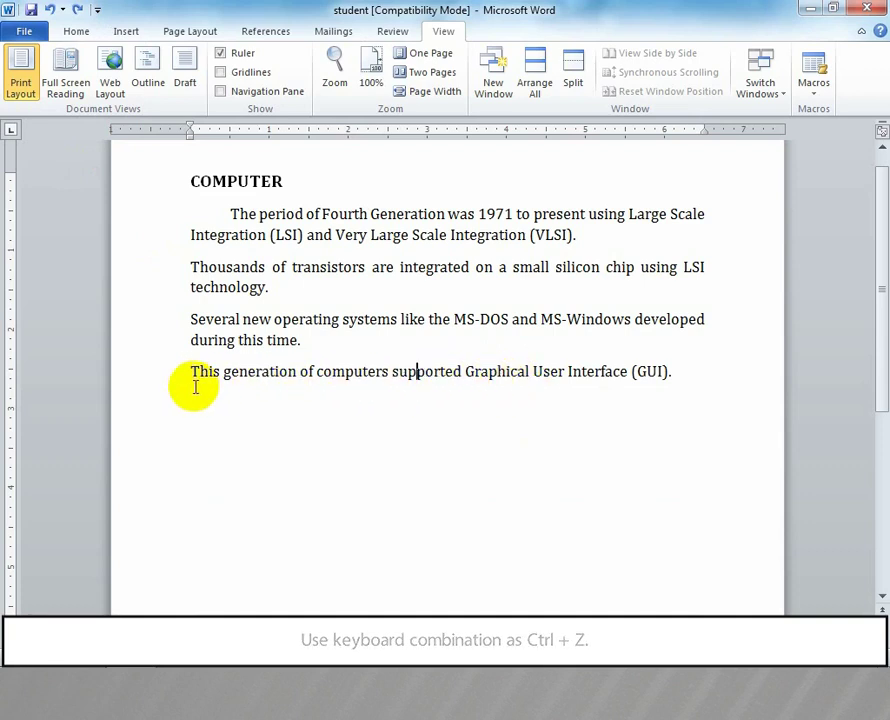
left_click(78, 12)
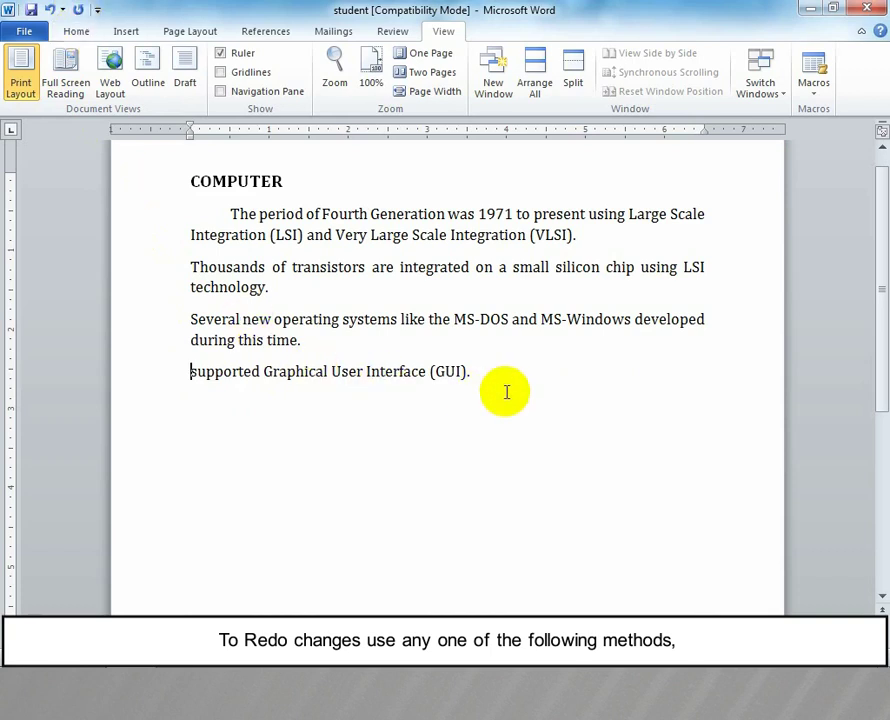
left_click(491, 486)
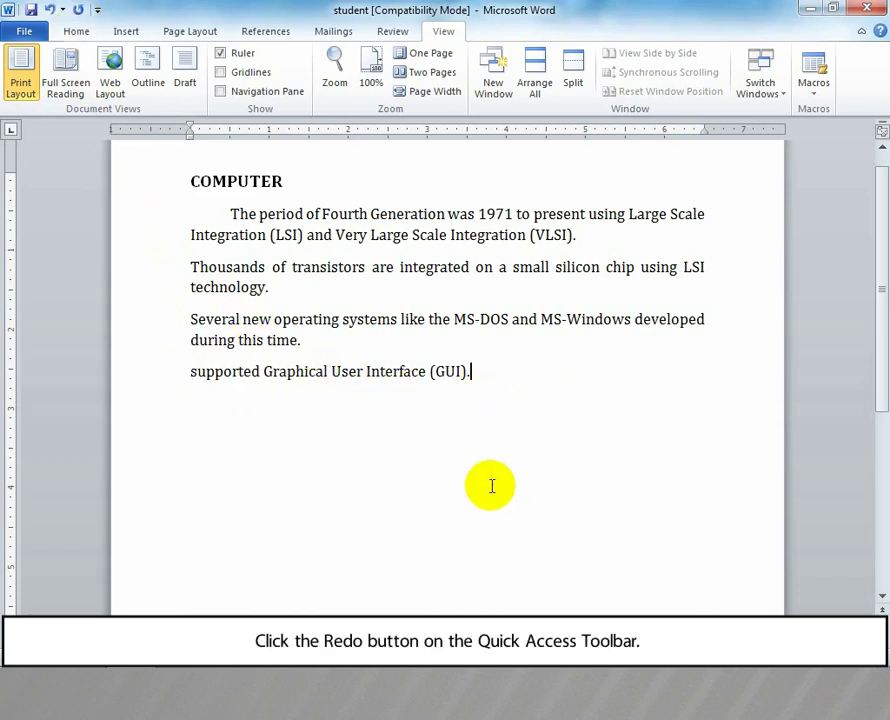
key("ctrl+y")
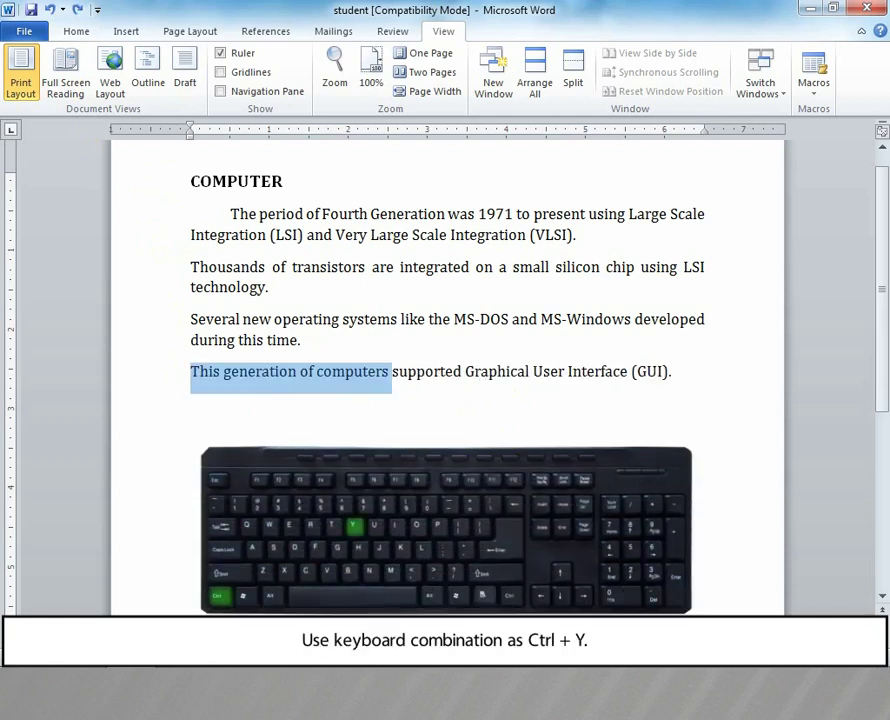